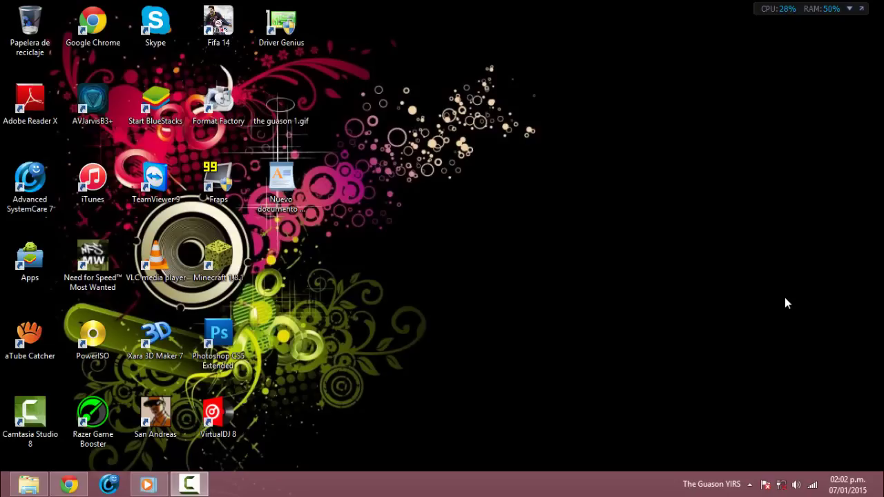
# - Refresh the desktop, check the 13.5 MB iobituninstaller.rar on the MEGA page, then minimize Chrome
pyautogui.rightClick(381, 191)
pyautogui.click(441, 274)
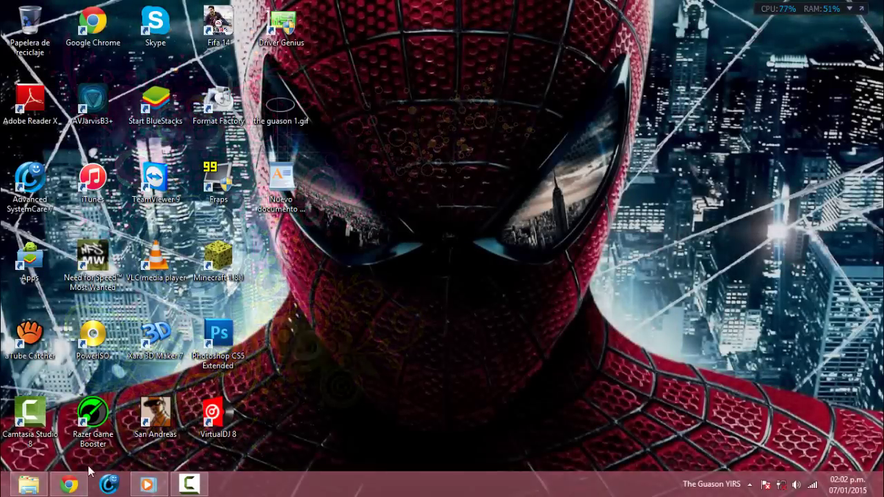
pyautogui.click(69, 483)
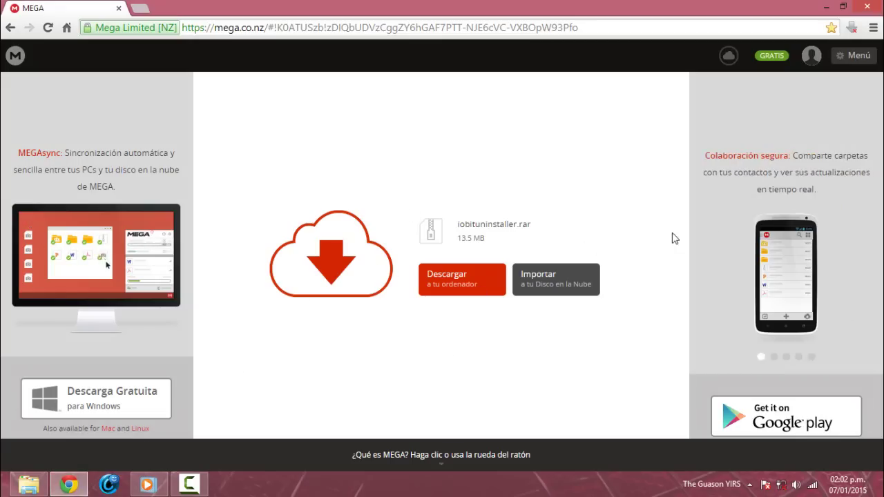
pyautogui.click(827, 6)
# - Refresh the desktop twice and bring up the Programas folder in File Explorer
pyautogui.rightClick(421, 186)
pyautogui.click(472, 223)
pyautogui.rightClick(414, 192)
pyautogui.click(449, 237)
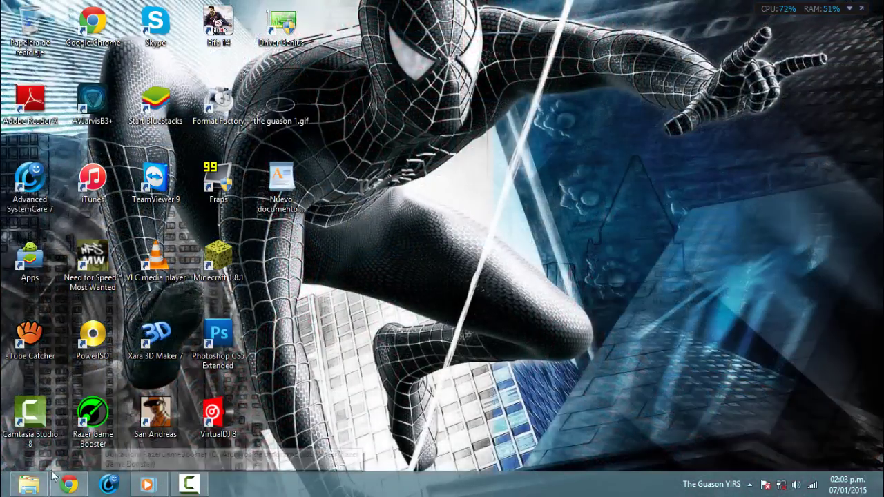
pyautogui.click(28, 485)
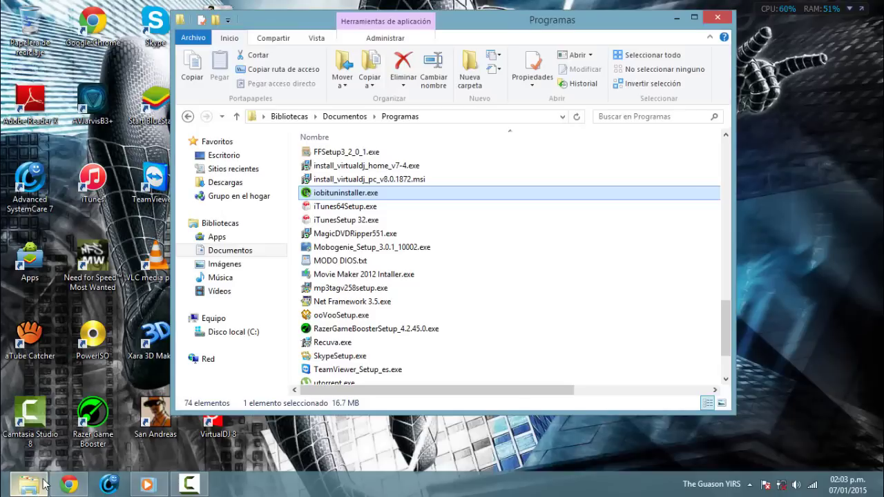
# - Run iobituninstaller.exe to start the IObit Uninstaller 4.1 setup, and close the Programas folder
pyautogui.doubleClick(352, 196)
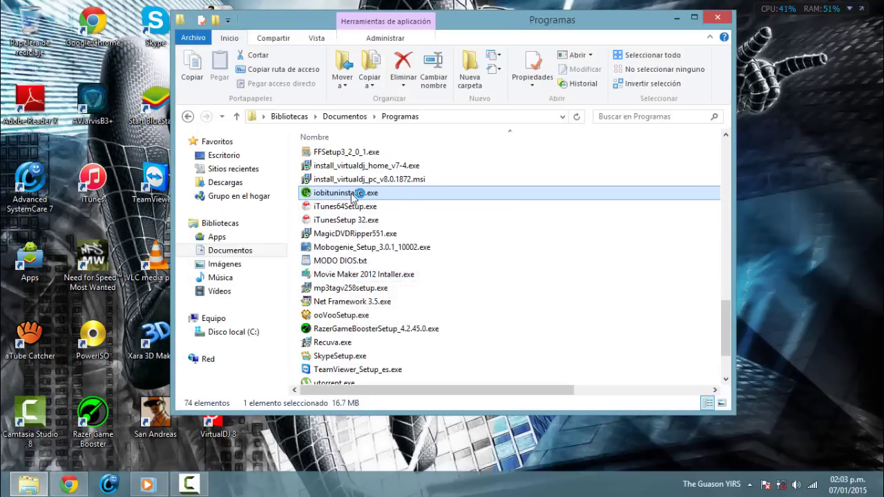
pyautogui.click(722, 21)
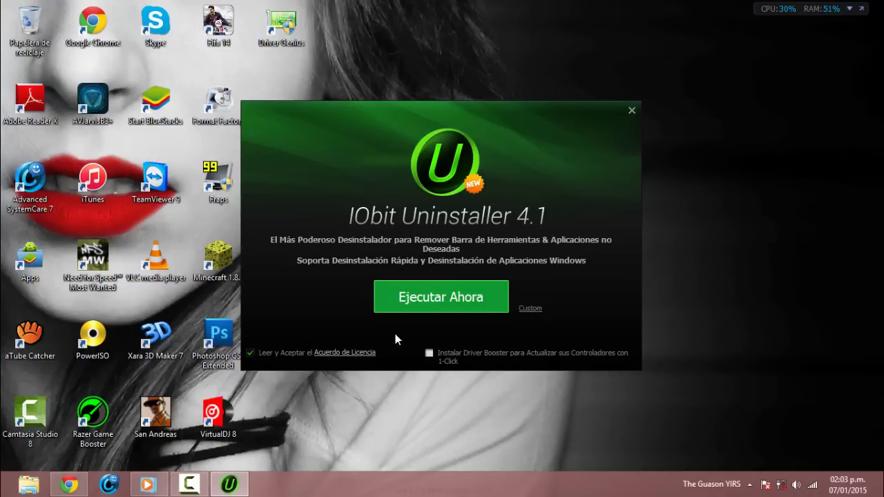
# - Install IObit Uninstaller with Ejecutar Ahora so it opens listing 58 programs
pyautogui.click(425, 298)
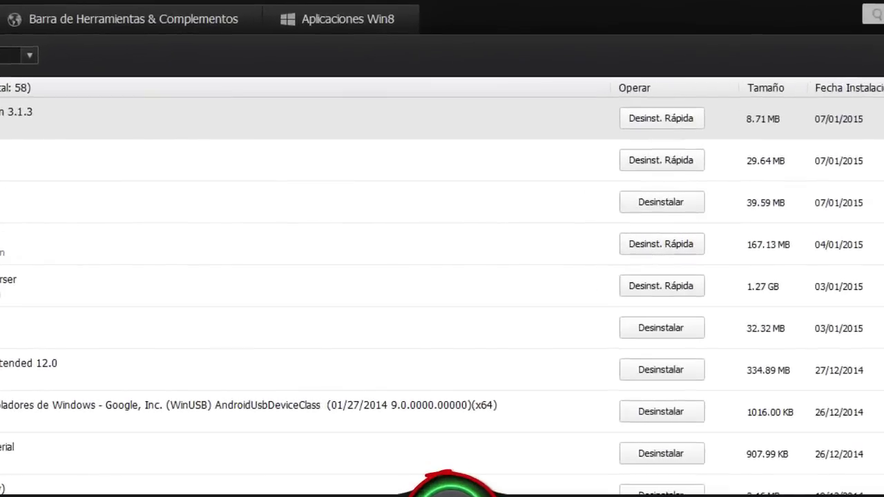
# - Quick-uninstall AVJarvisB3+ with automatic deep scan on, and run the deep scan for leftovers
pyautogui.click(449, 491)
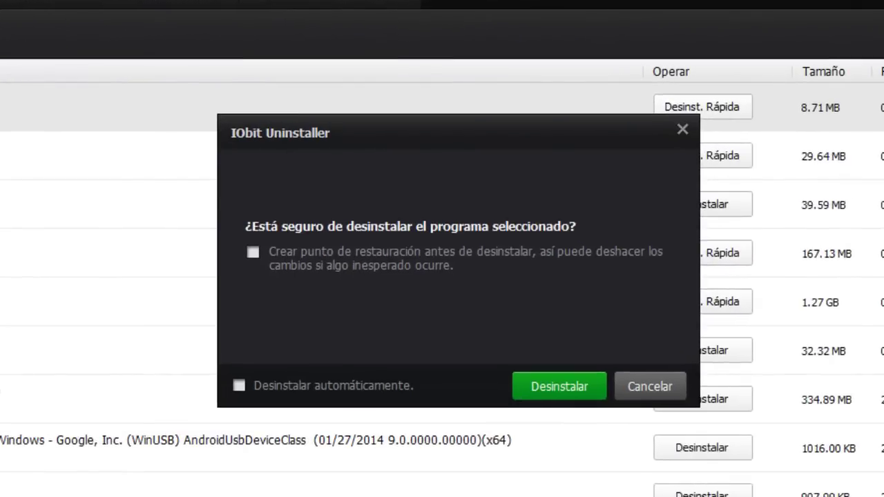
pyautogui.click(546, 378)
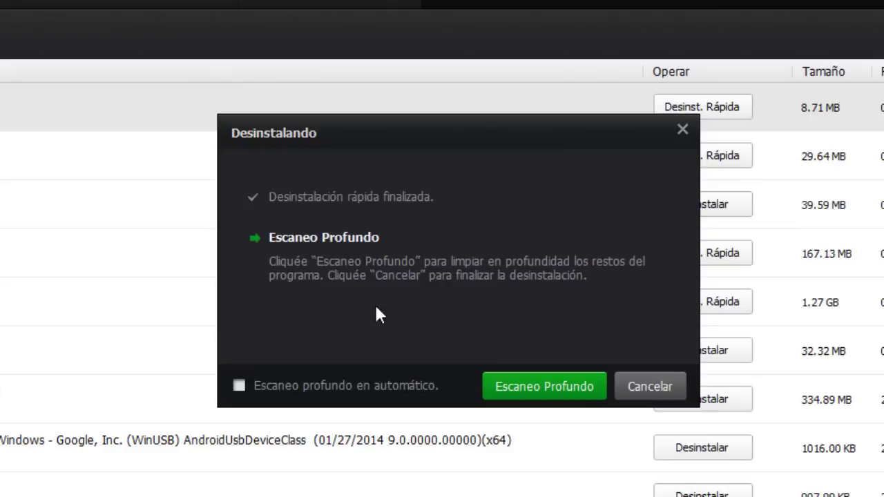
pyautogui.click(238, 386)
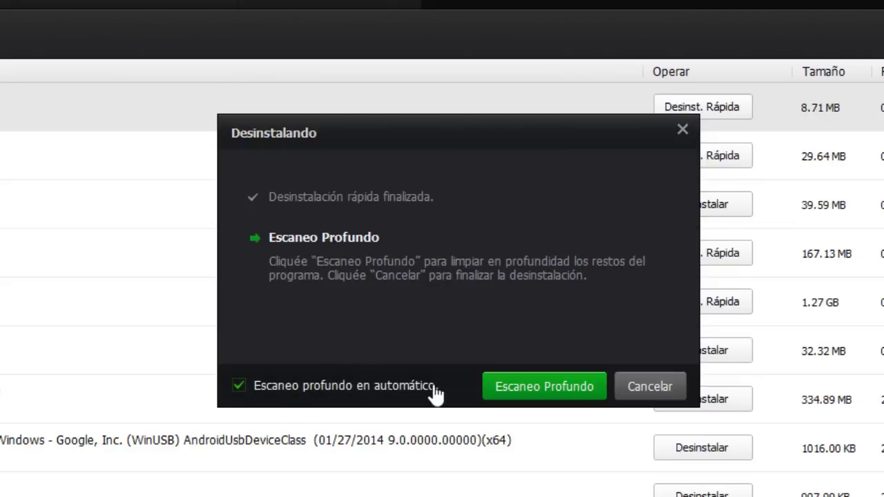
pyautogui.click(546, 385)
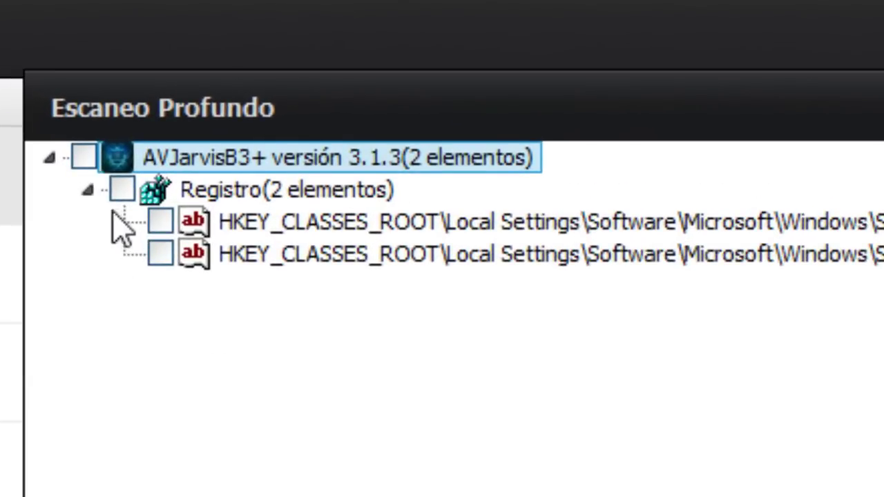
# - Delete both AVJarvisB3+ leftover registry entries, also destroying files, and confirm
pyautogui.click(86, 160)
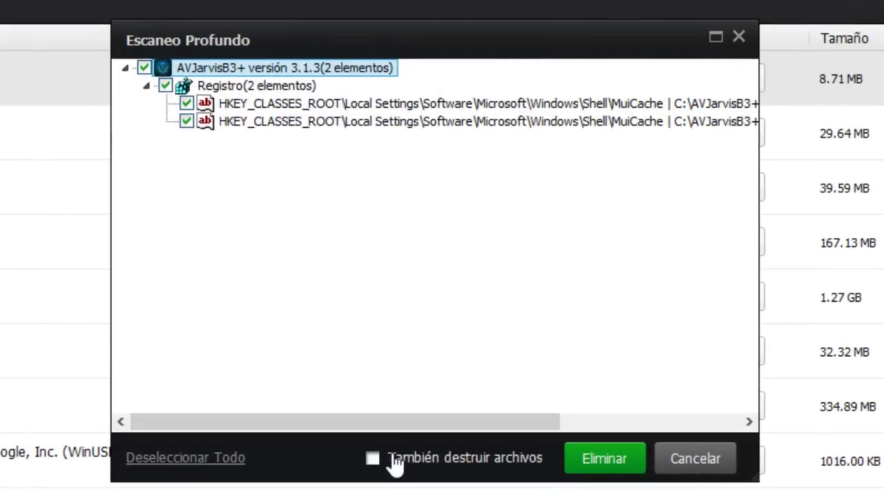
pyautogui.click(395, 466)
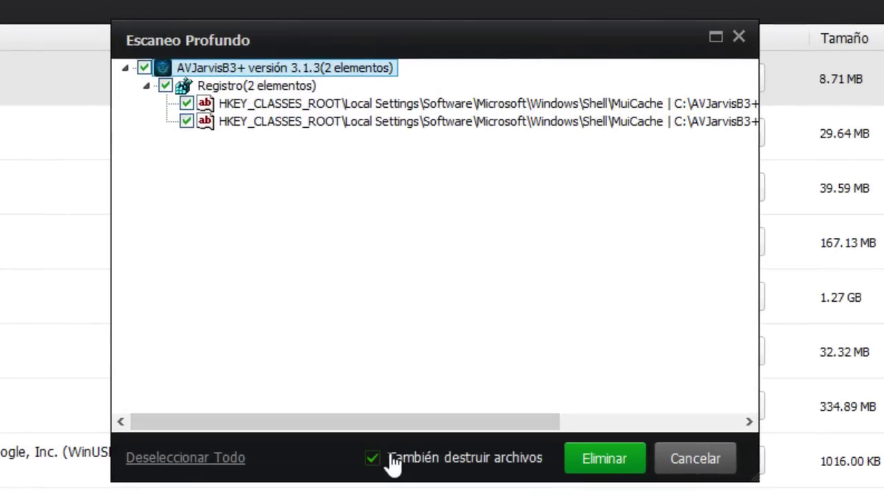
pyautogui.click(599, 457)
pyautogui.click(461, 351)
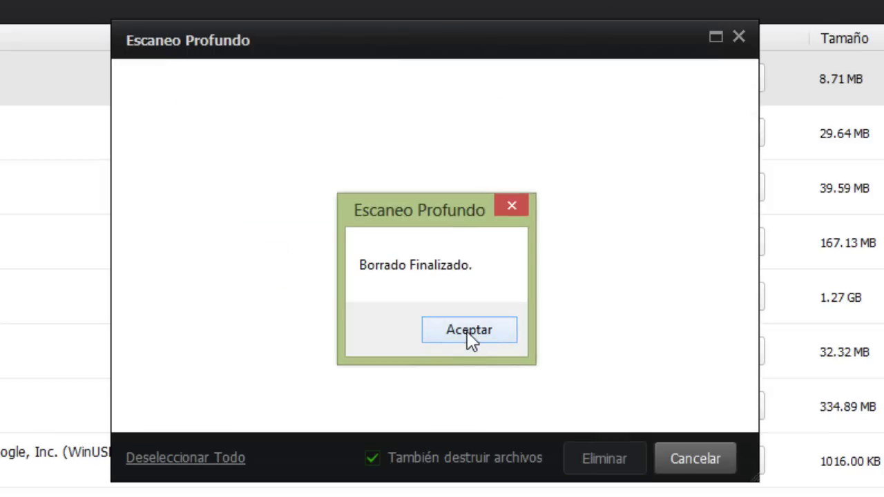
pyautogui.click(469, 332)
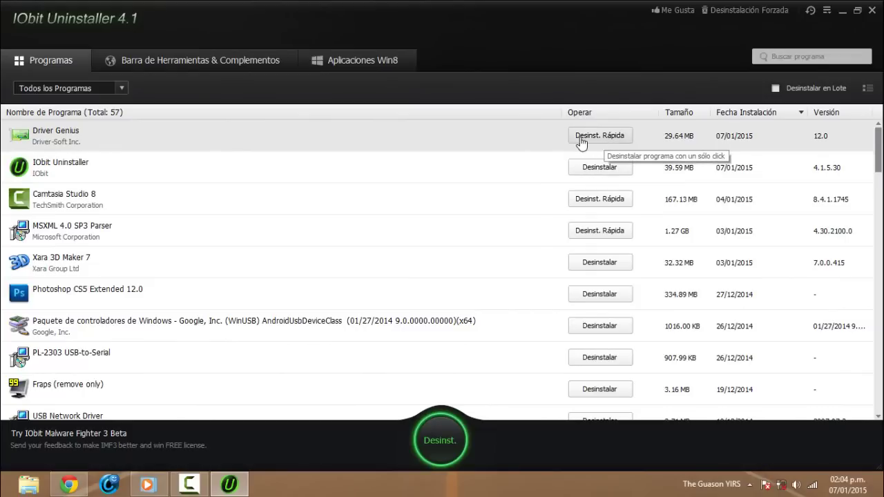
# - Quick-uninstall Driver Genius and dismiss the no-leftovers-found message, leaving 56 programs
pyautogui.click(614, 143)
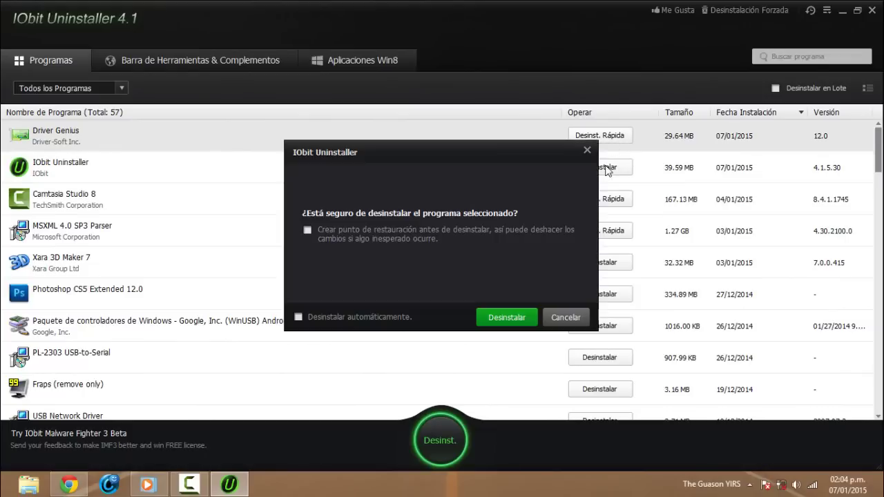
pyautogui.click(506, 317)
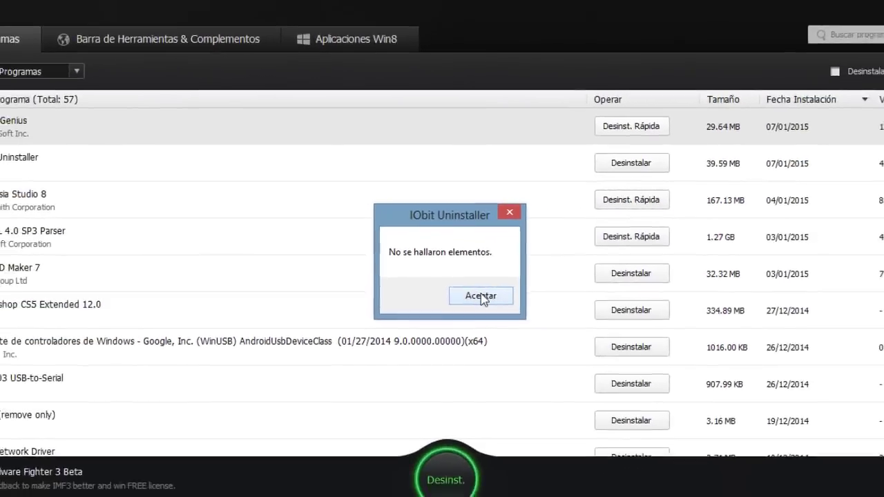
pyautogui.click(510, 334)
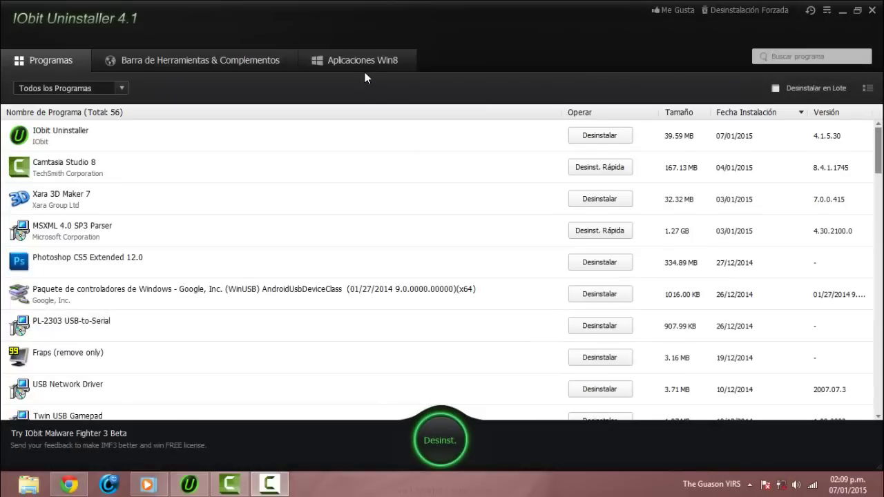
pyautogui.click(358, 61)
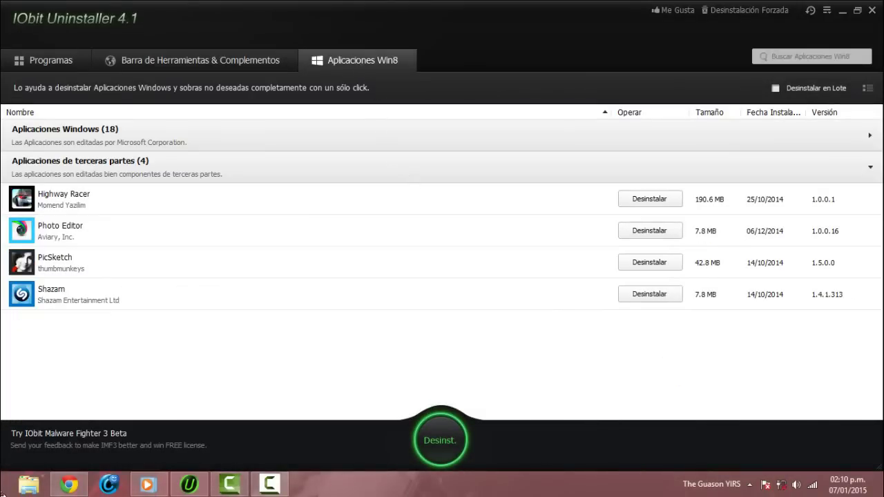
# - Go to the Windows 8 Start screen and scroll through its tiles
pyautogui.click(3, 493)
pyautogui.scroll(-5, 136, 306)
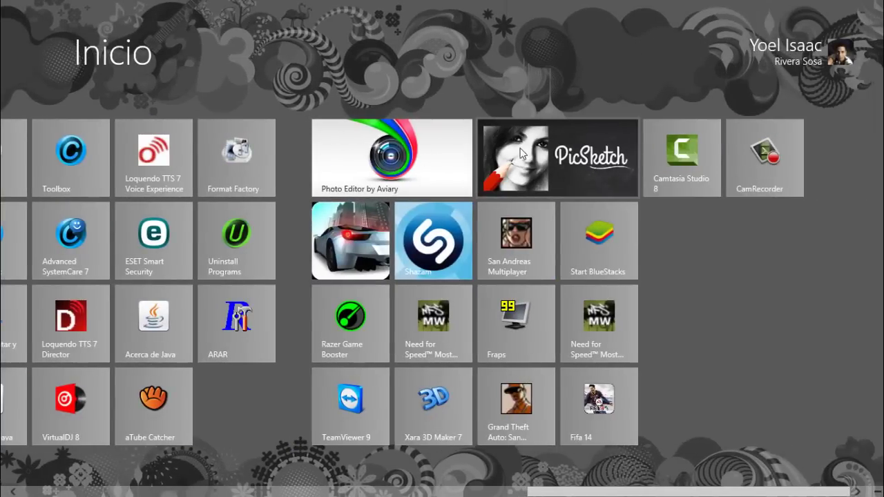
pyautogui.scroll(15, 521, 150)
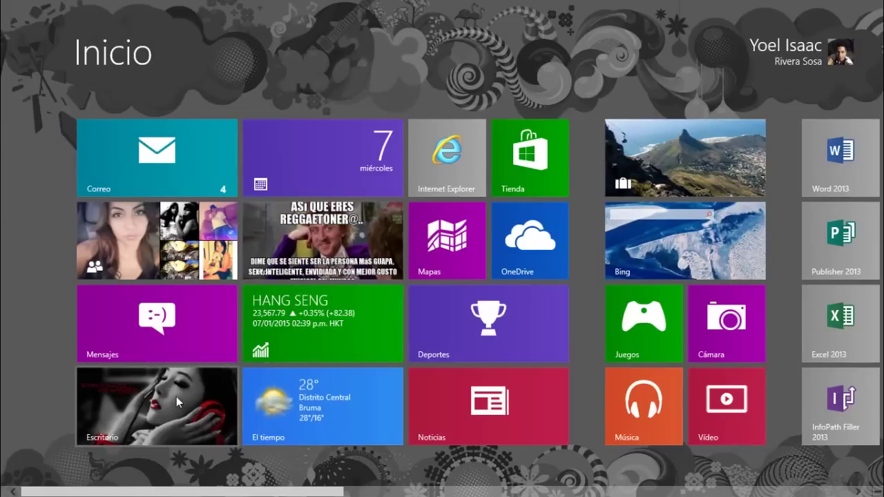
# - Return to the desktop via the Escritorio tile, back to IObit Uninstaller's Windows 8 apps list
pyautogui.click(176, 396)
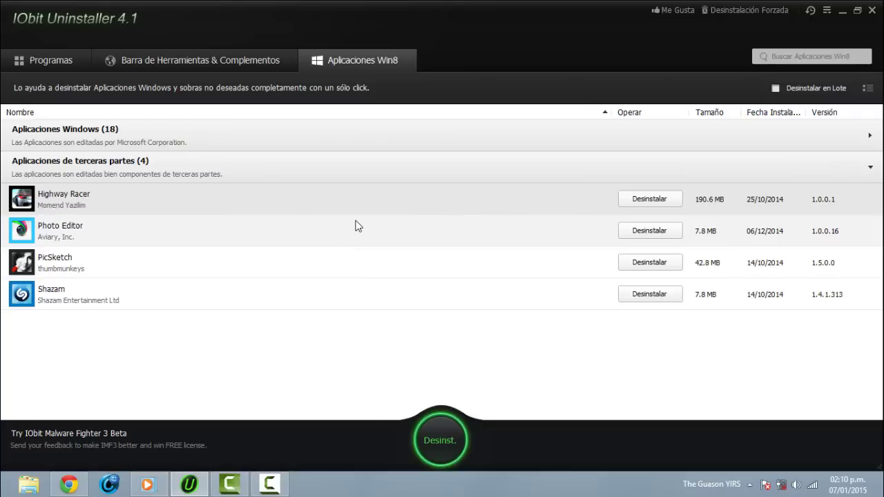
# - Expand the Aplicaciones Windows (18) group and scroll through the built-in apps
pyautogui.click(107, 141)
pyautogui.scroll(-7, 183, 187)
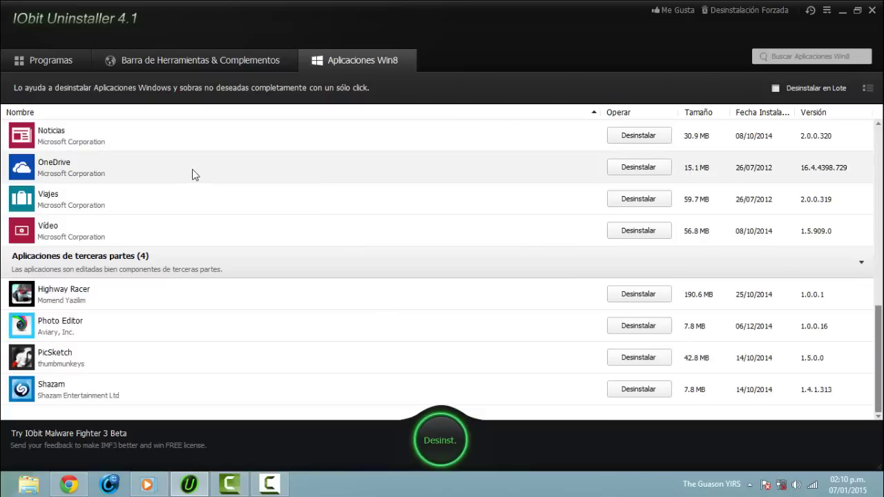
pyautogui.scroll(7, 204, 181)
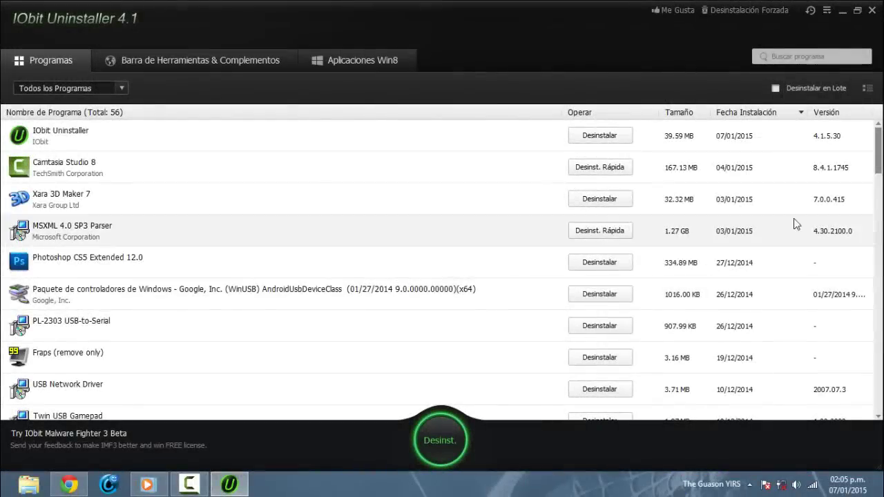
# - Minimize IObit Uninstaller and refresh the desktop four times to confirm the removed shortcuts are gone
pyautogui.click(843, 15)
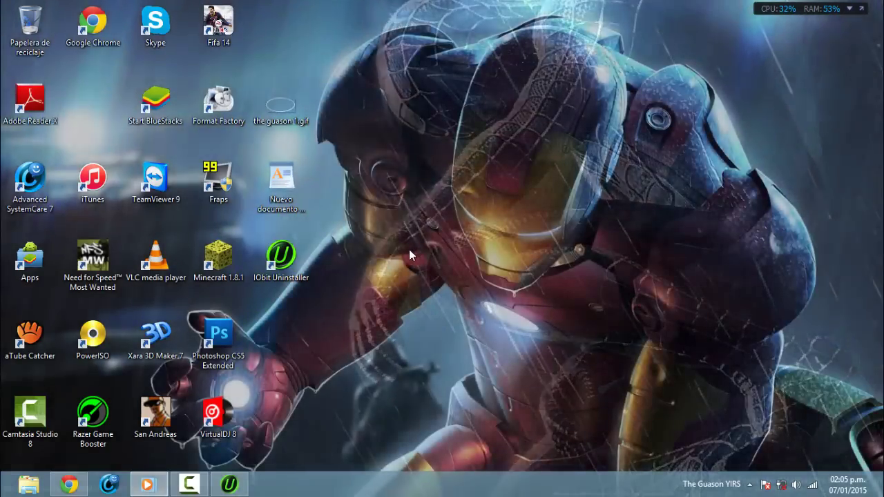
pyautogui.rightClick(374, 241)
pyautogui.click(414, 282)
pyautogui.rightClick(411, 243)
pyautogui.click(456, 277)
pyautogui.rightClick(394, 255)
pyautogui.click(415, 291)
pyautogui.rightClick(377, 240)
pyautogui.click(428, 277)
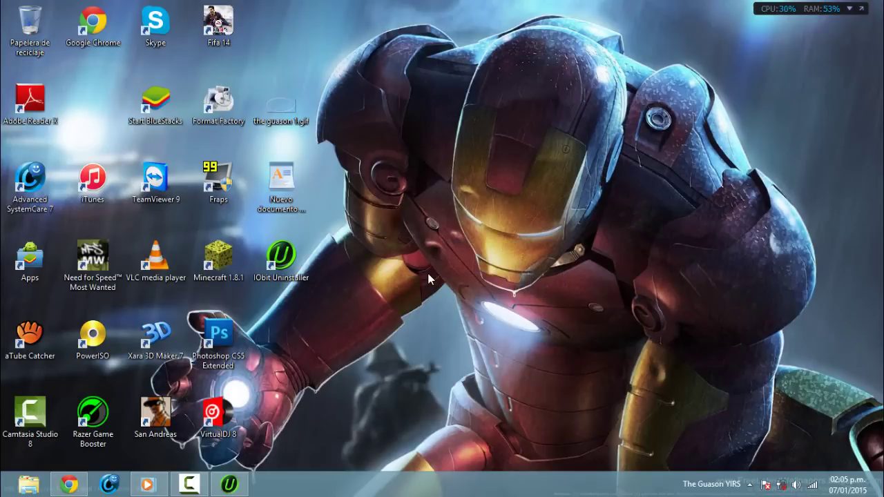